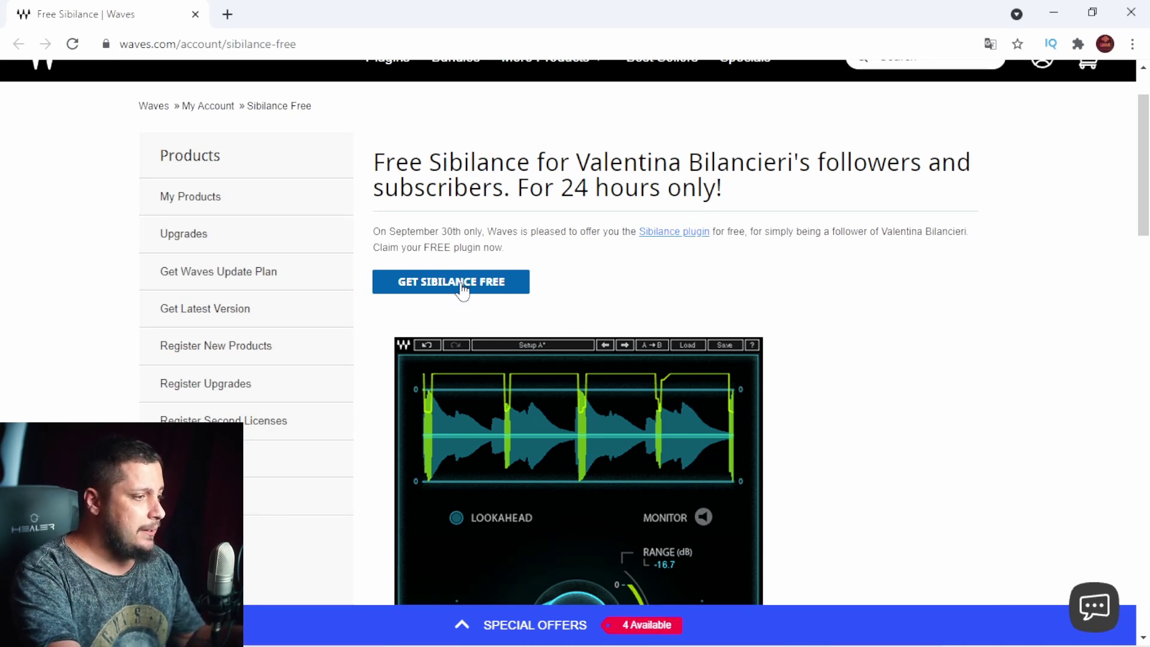
Claim the free Sibilance plugin on the Waves page and open its installation and activation instructions
left_click(462, 289)
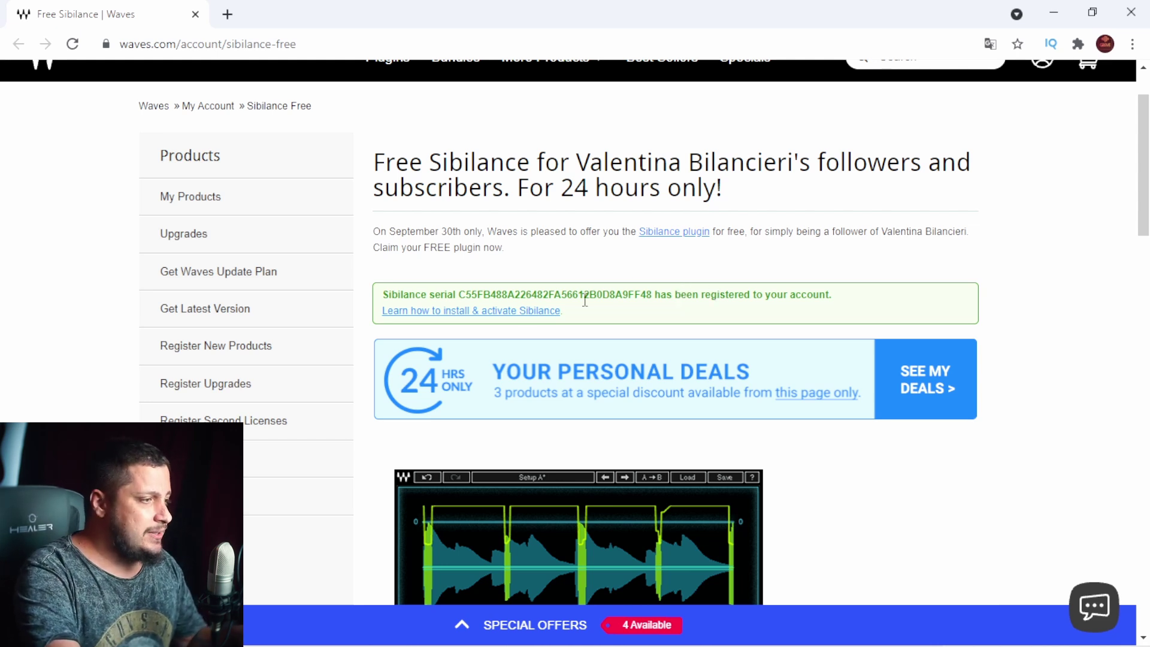
left_click_drag(460, 298, 652, 301)
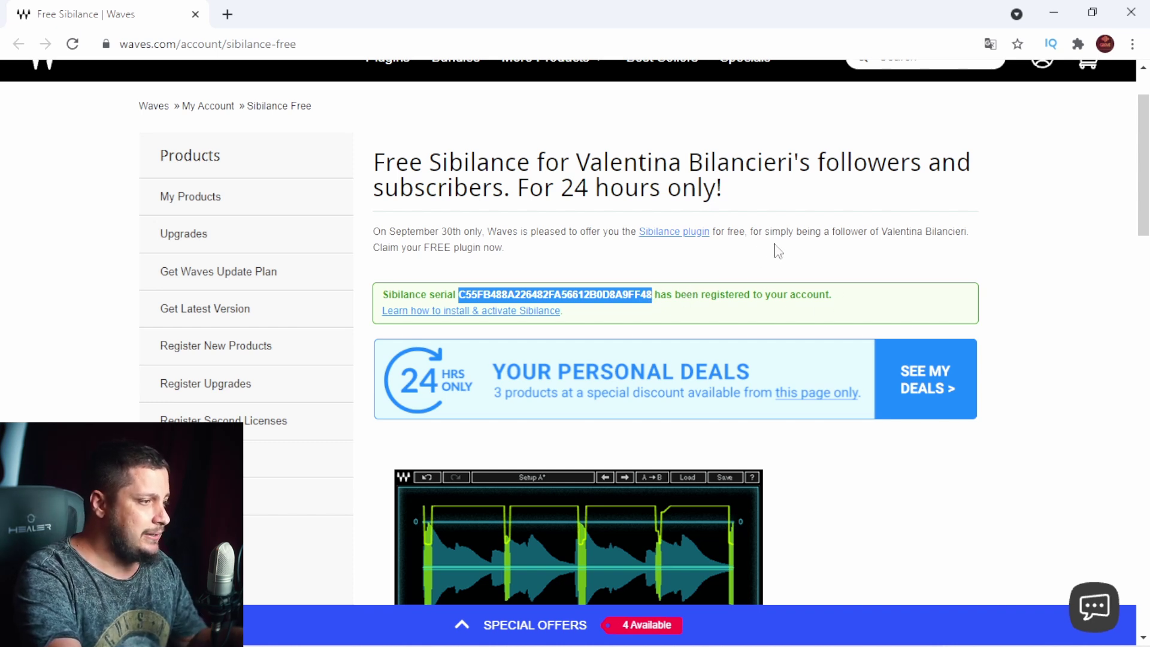
left_click(460, 312)
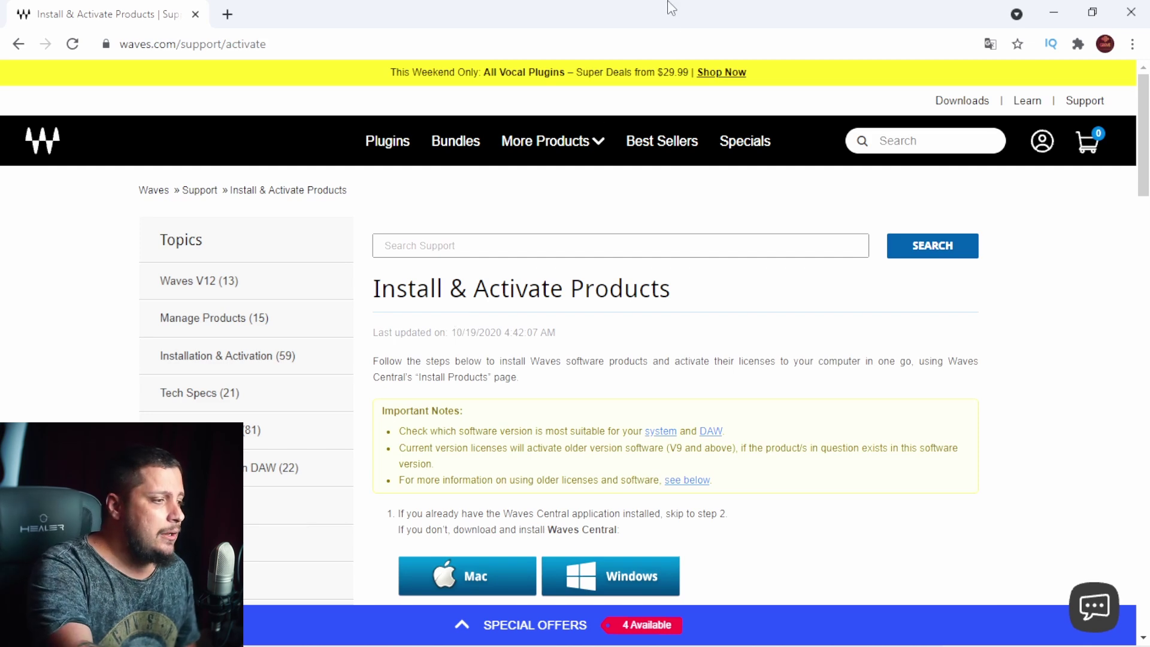
Download the Windows version of Waves Central from the instructions page and minimize the browser
scroll(546, 400, "down", 2)
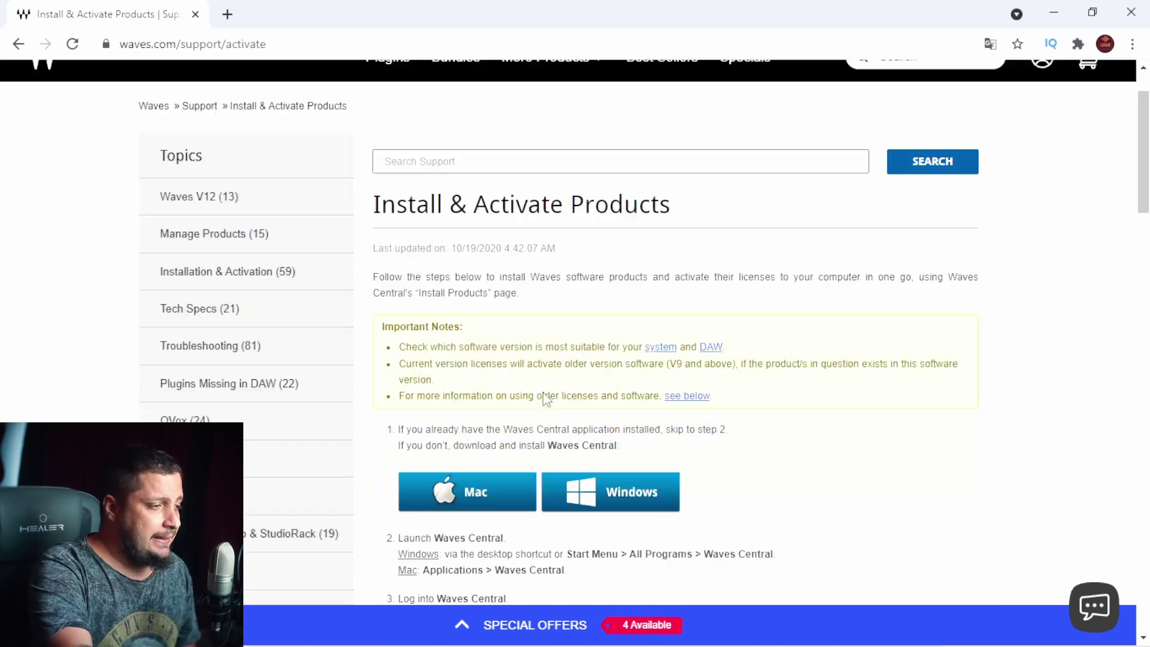
scroll(558, 364, "down", 2)
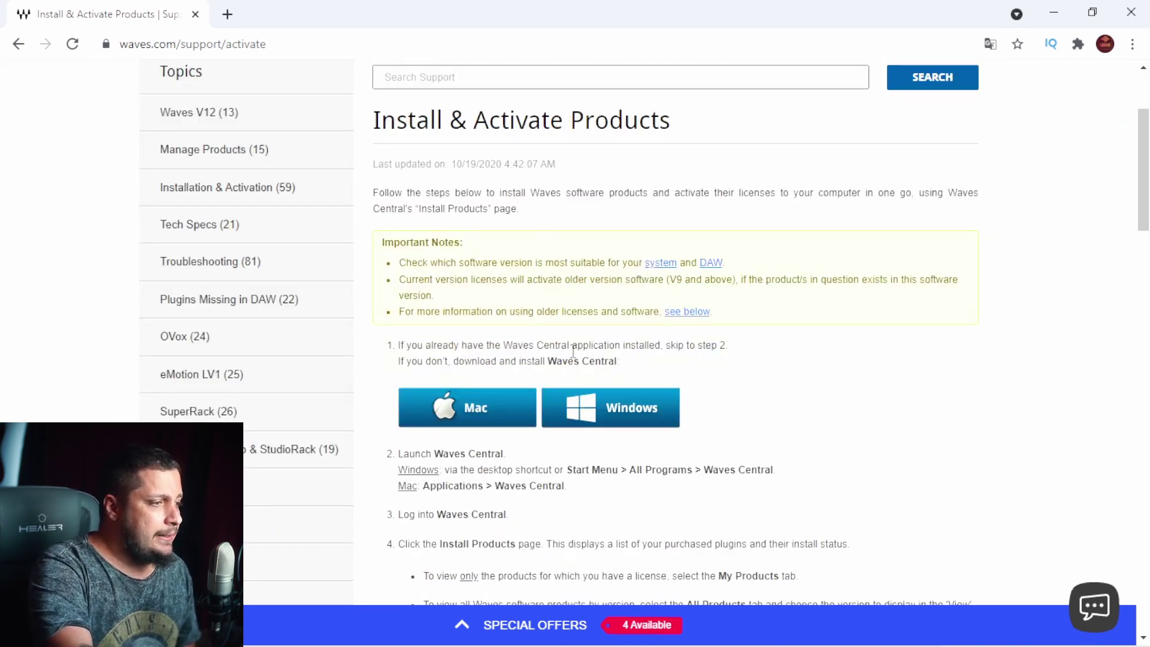
left_click(609, 419)
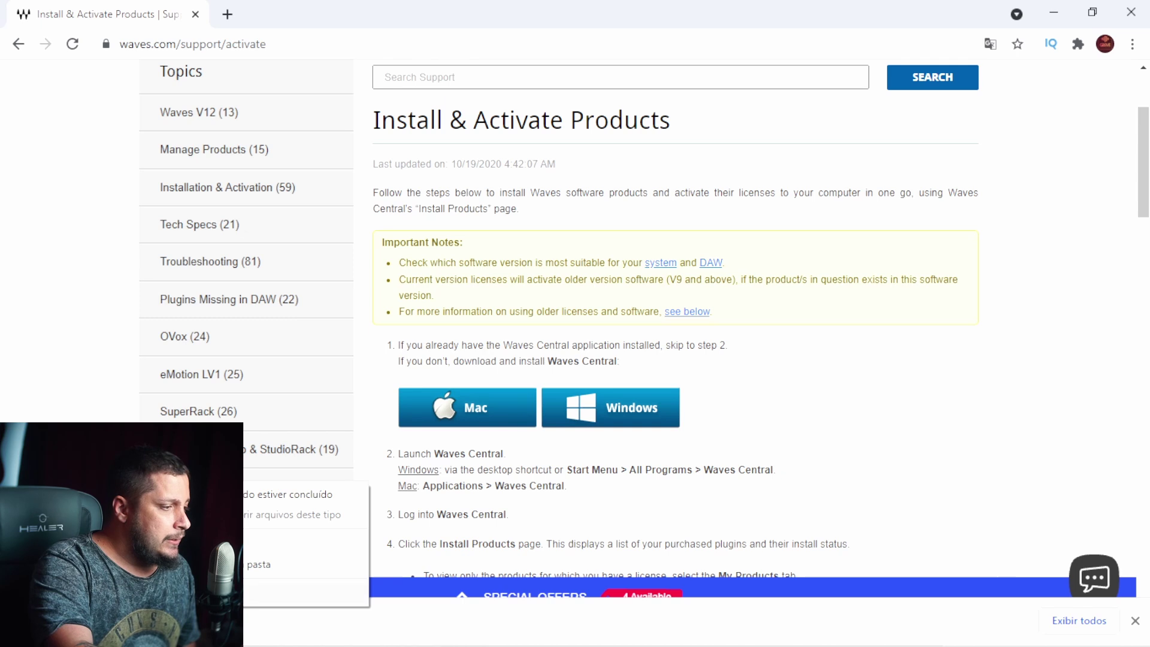
left_click(1053, 12)
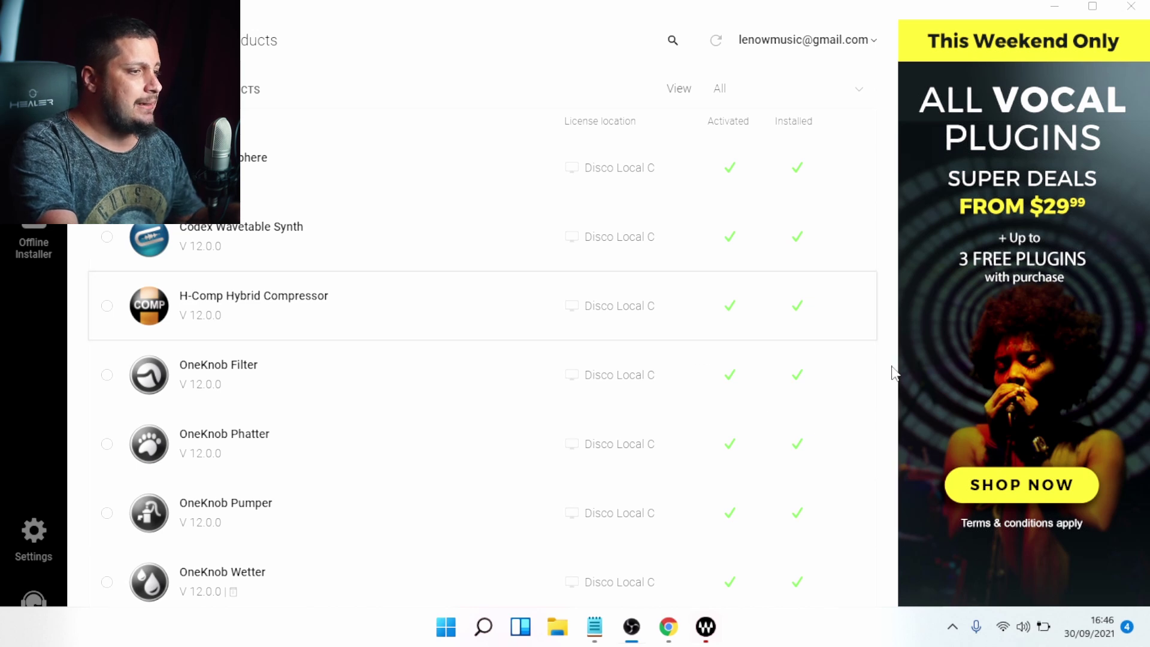
Install and activate the Sibilance product in Waves Central, and close the program once it finishes
scroll(896, 330, "down", 1)
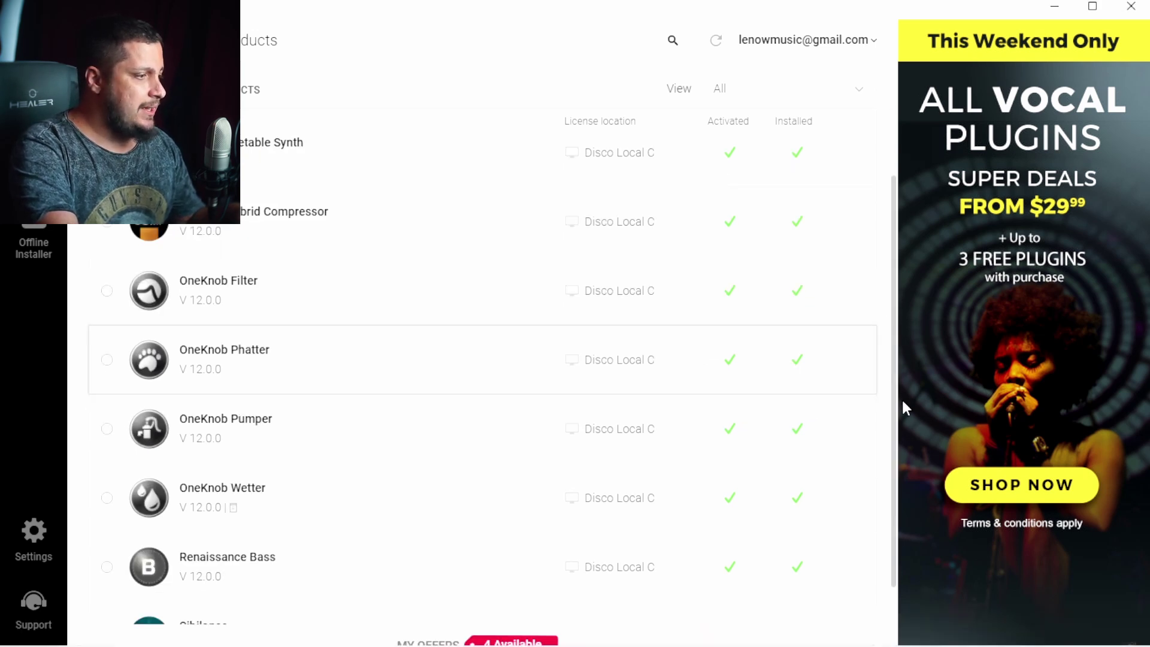
scroll(892, 428, "down", 1)
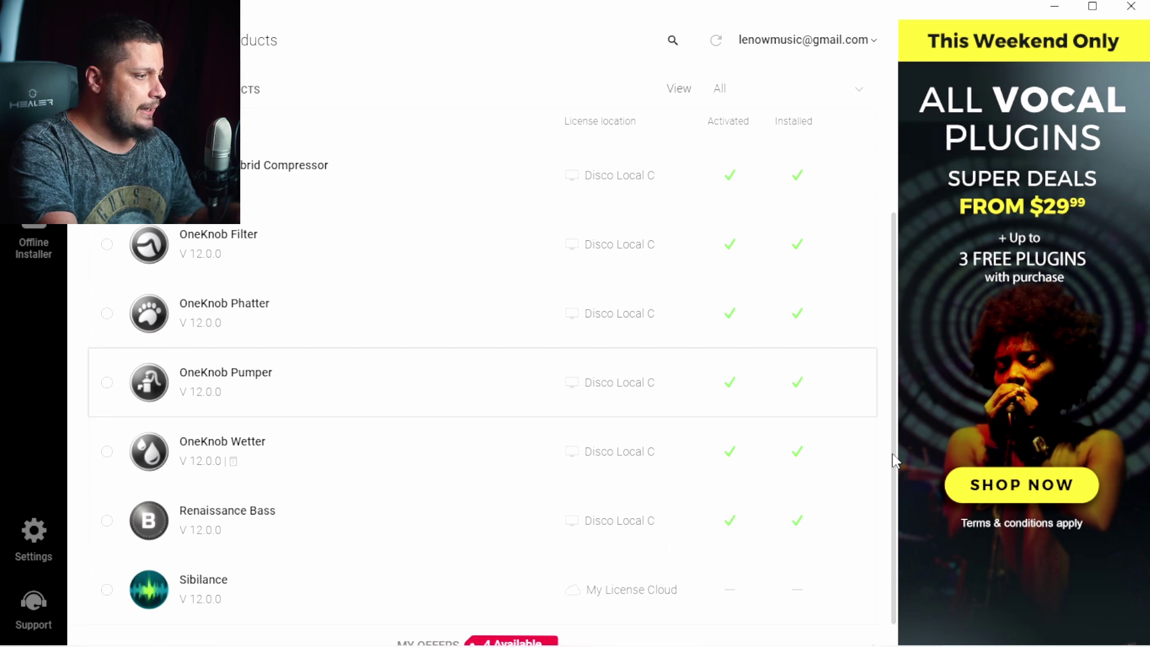
left_click(108, 592)
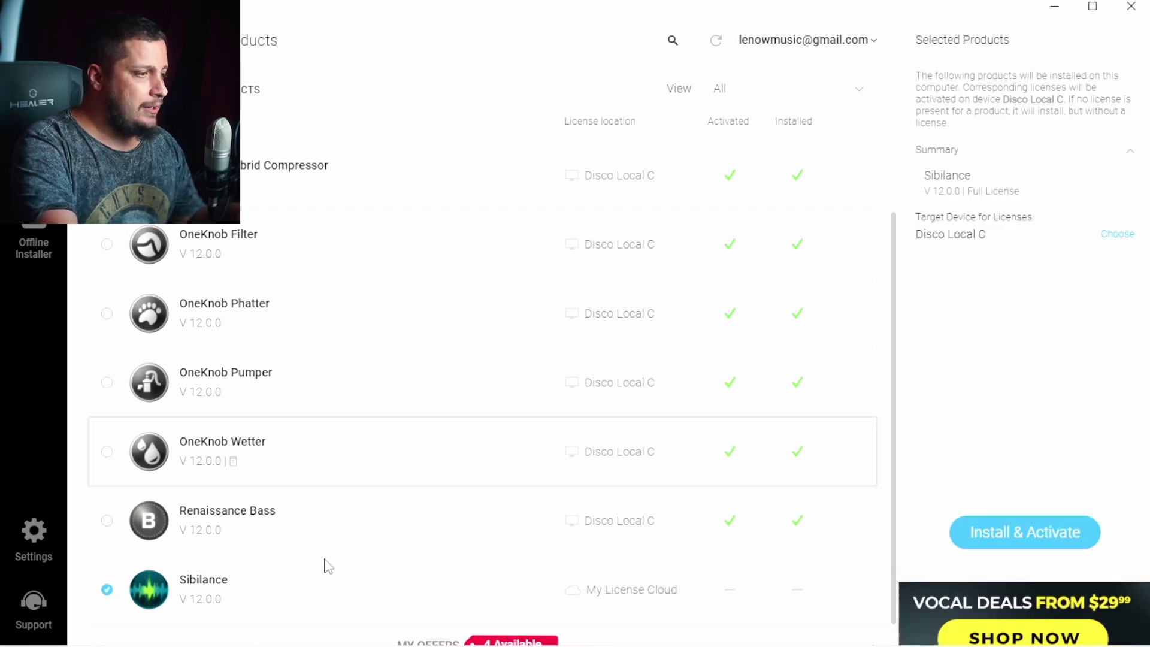
left_click(994, 539)
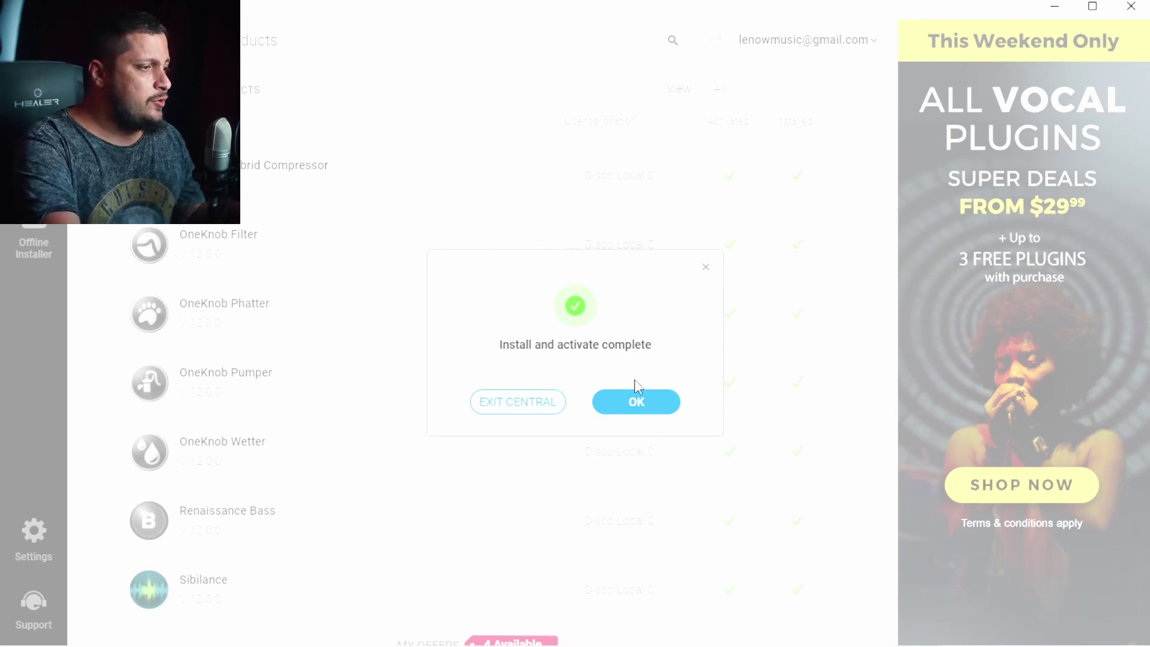
left_click(636, 399)
left_click(1130, 7)
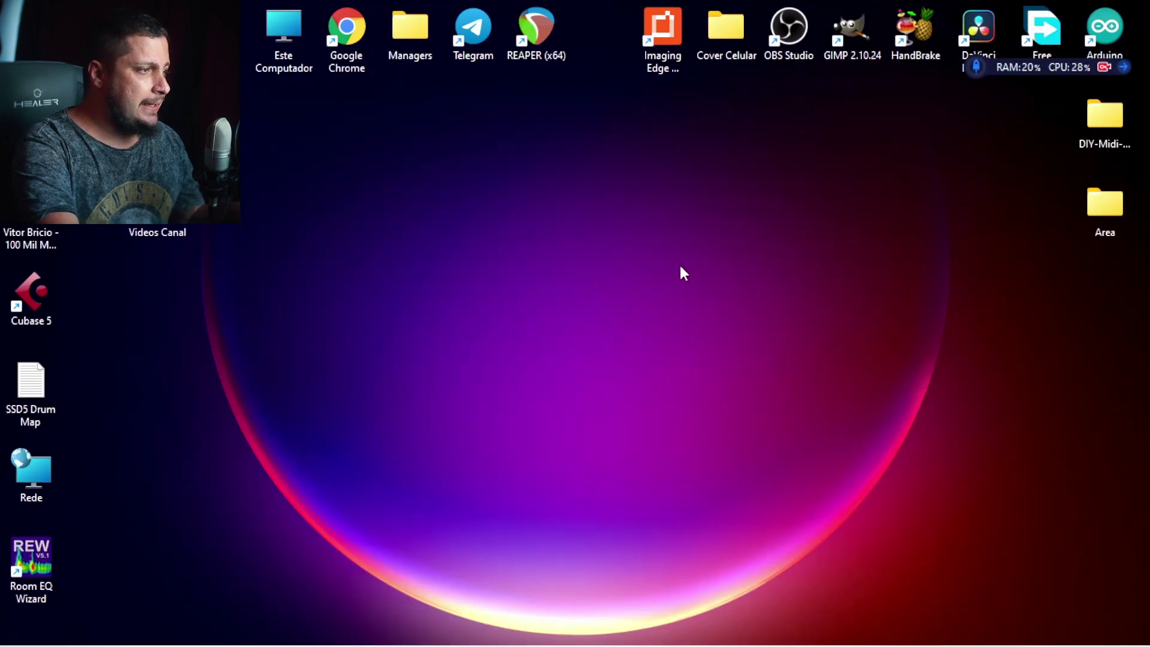
Launch REAPER and add a new track armed for recording
double_click(530, 27)
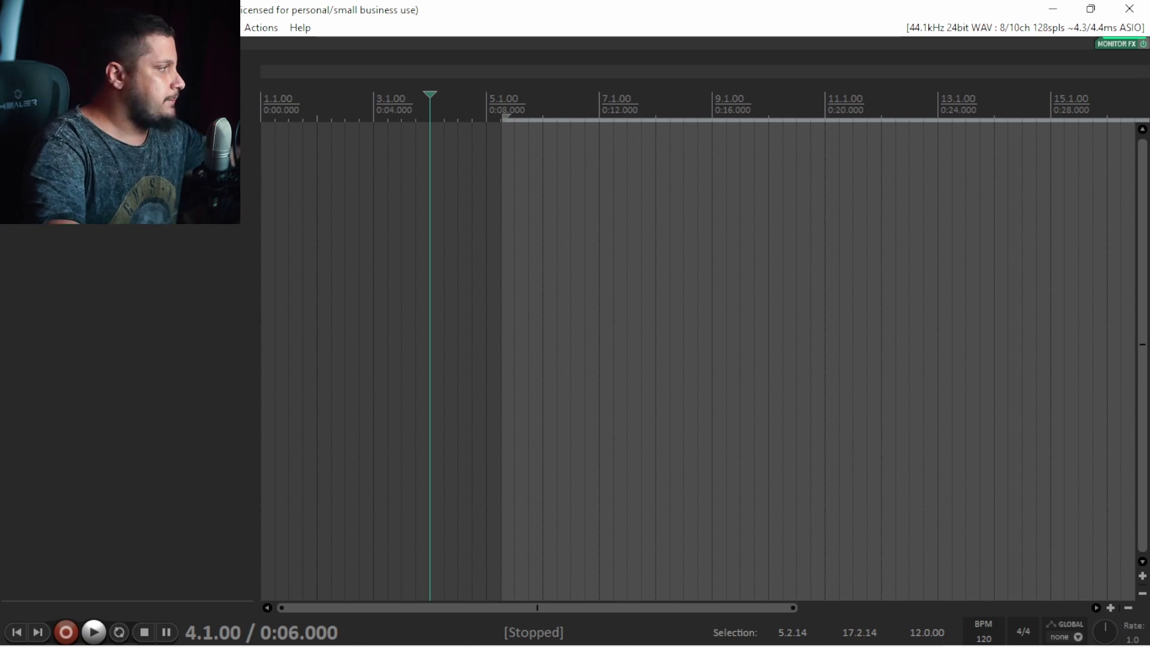
double_click(30, 142)
left_click(30, 137)
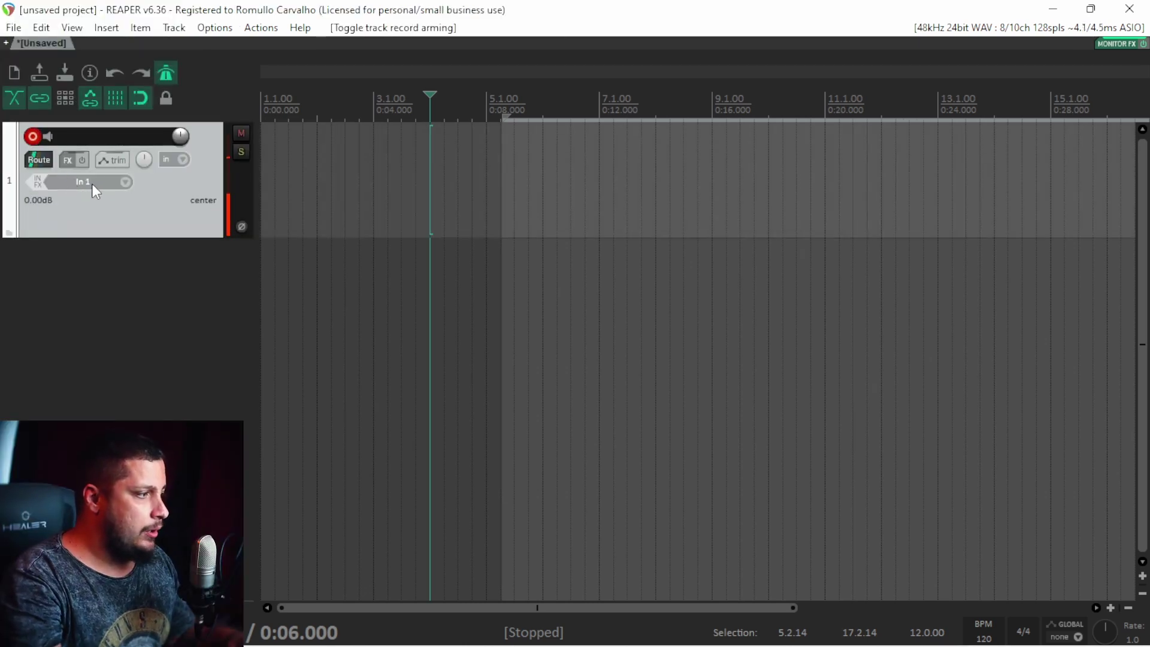
Add the VST Sibilance Mono (Waves) plugin to track 1 and bypass the track's effects
left_click(64, 162)
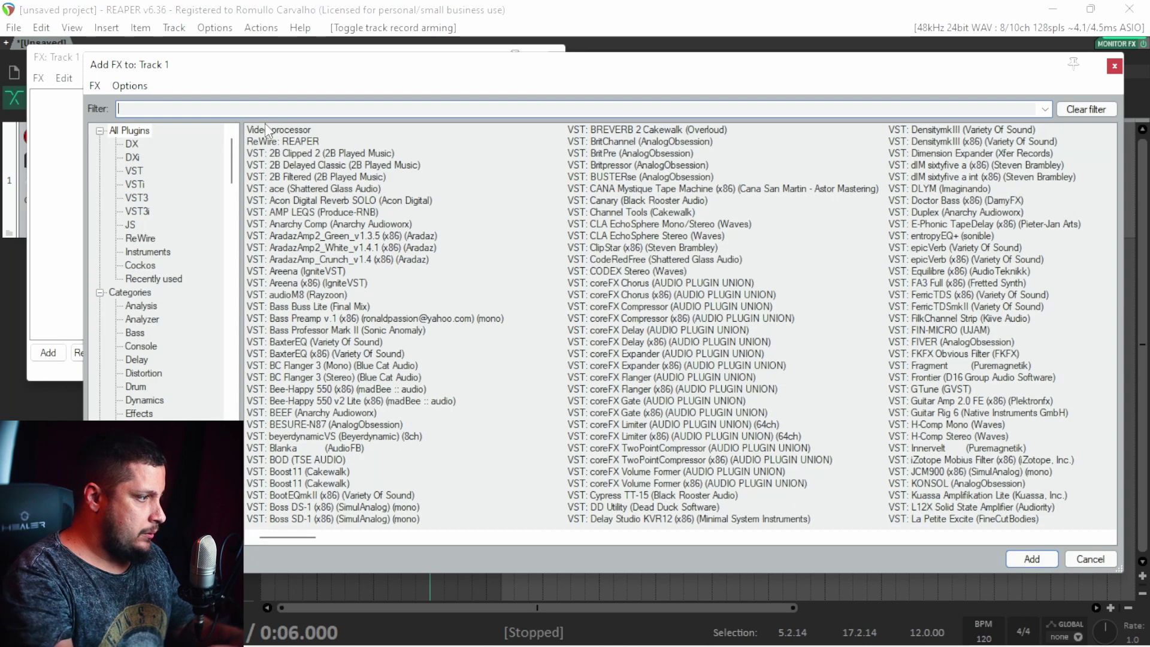
type("sibilanc")
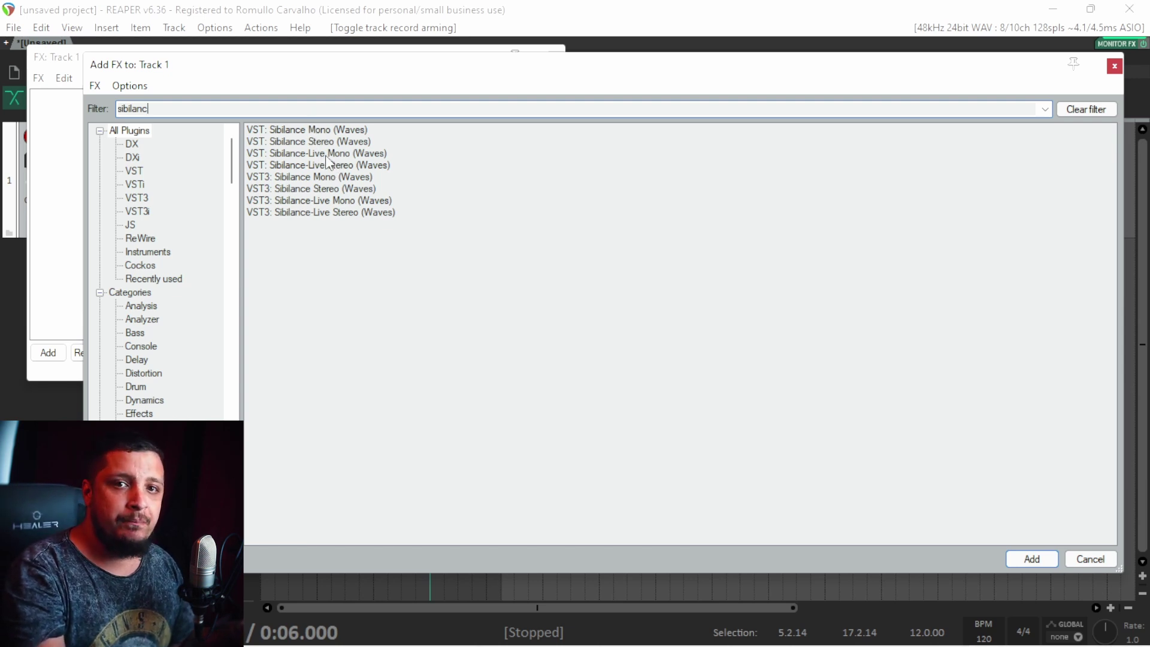
double_click(304, 130)
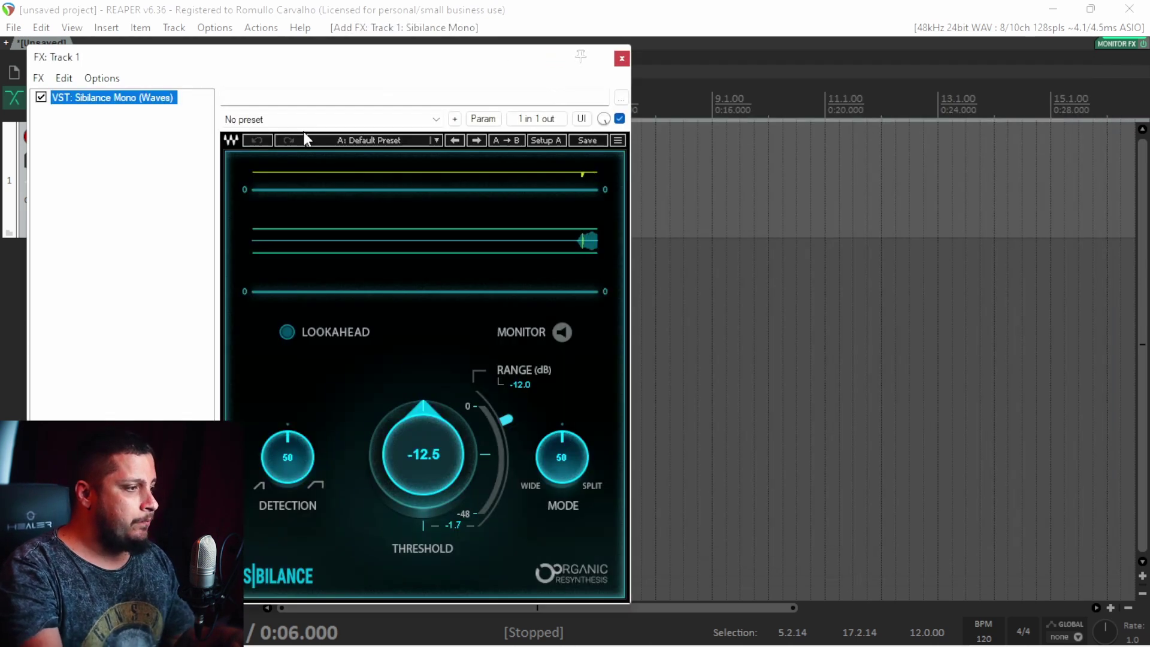
key("Escape")
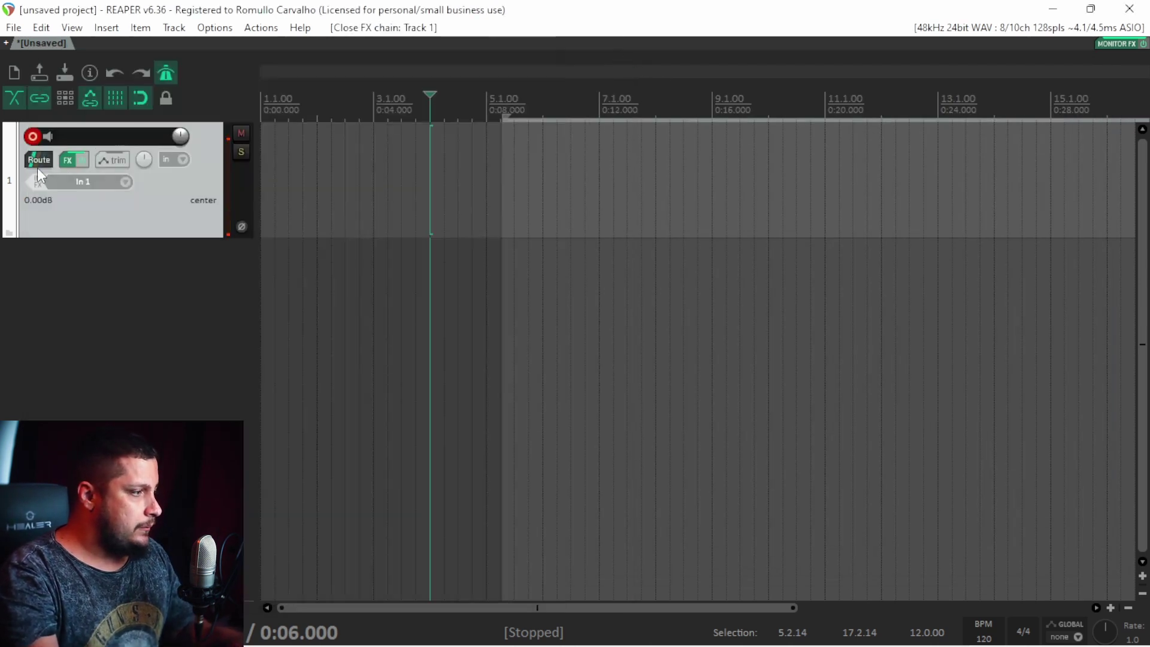
left_click(80, 160)
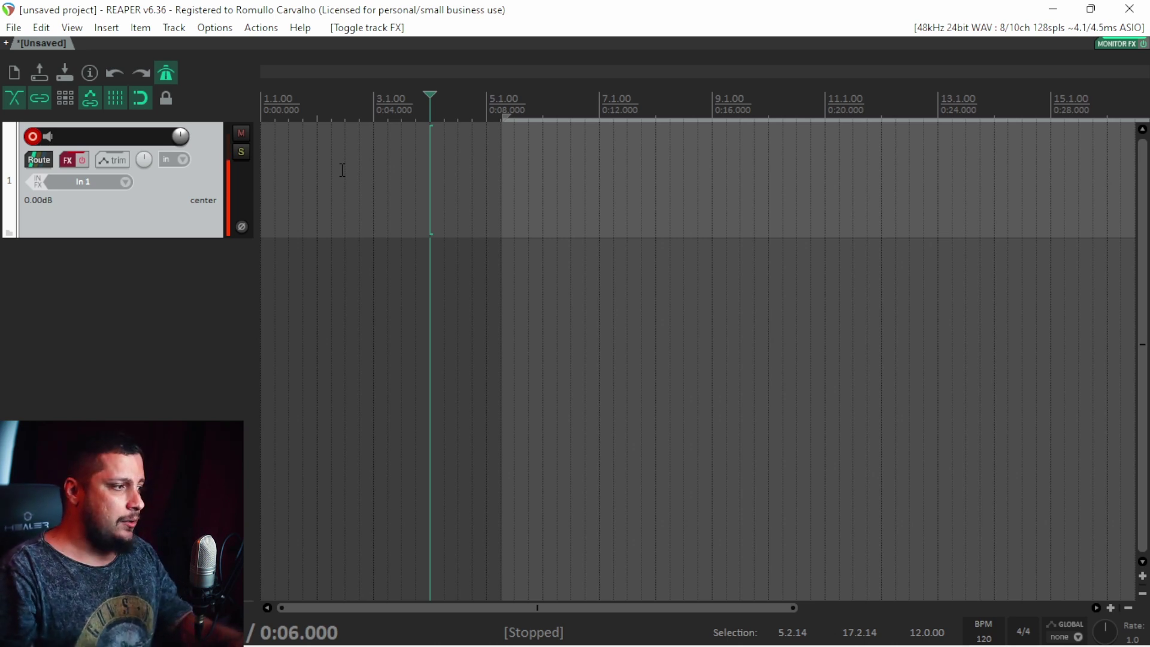
key("ctrl+r")
key("space")
key("ctrl+z")
Disable the metronome and record a voice take of about 11 seconds on track 1, starting at 0:06.000
left_click(166, 72)
key("ctrl+r")
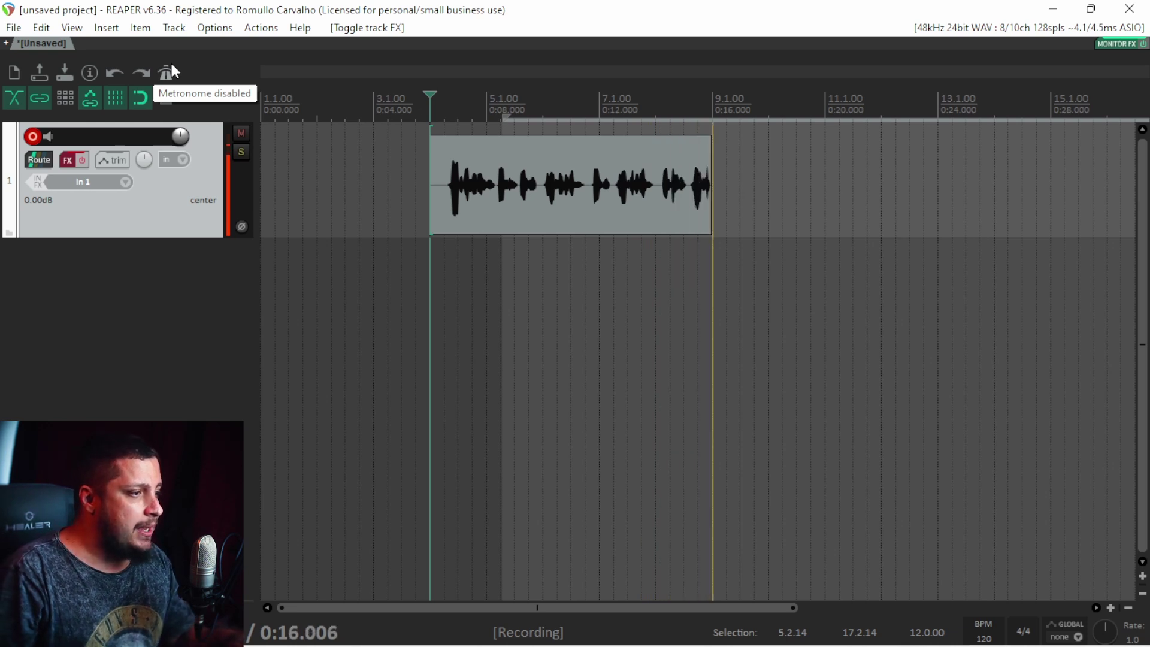
key("space")
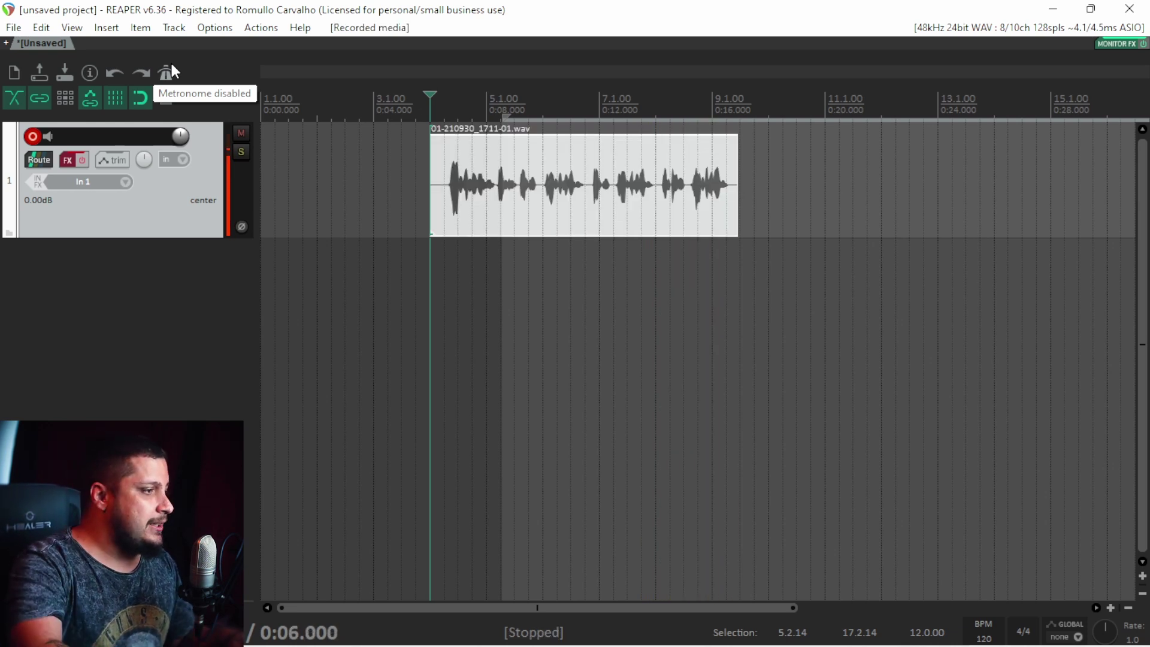
Re-enable the effects on track 1, open the Sibilance plugin window and look through its factory presets
left_click(84, 161)
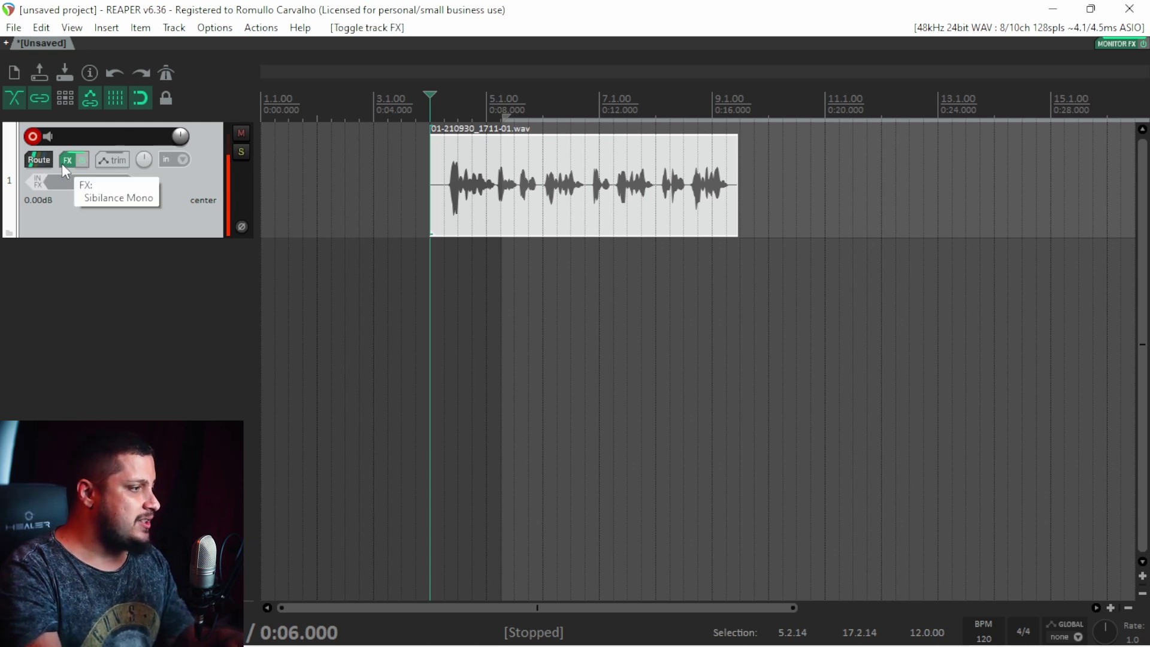
left_click(66, 161)
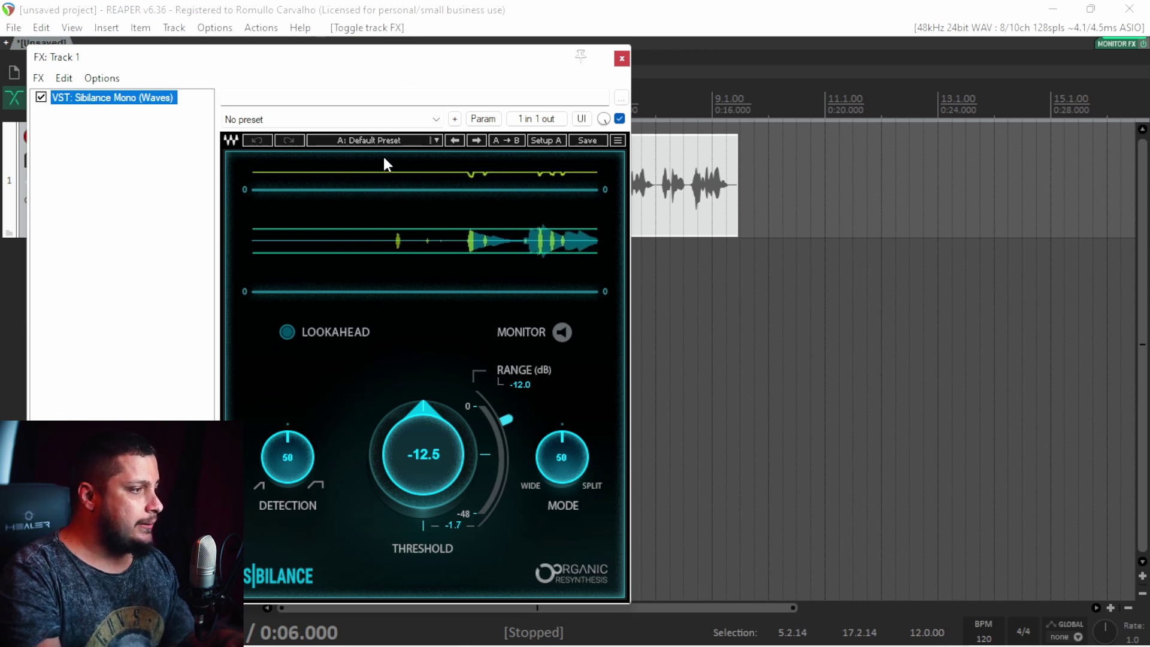
left_click(373, 141)
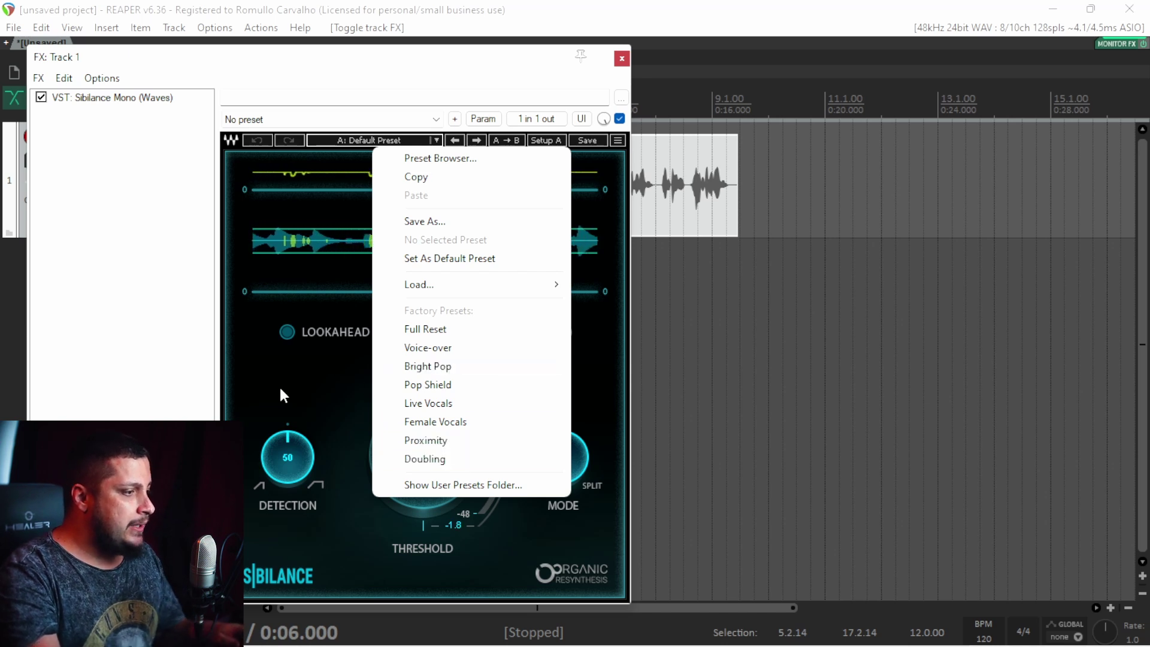
left_click(299, 395)
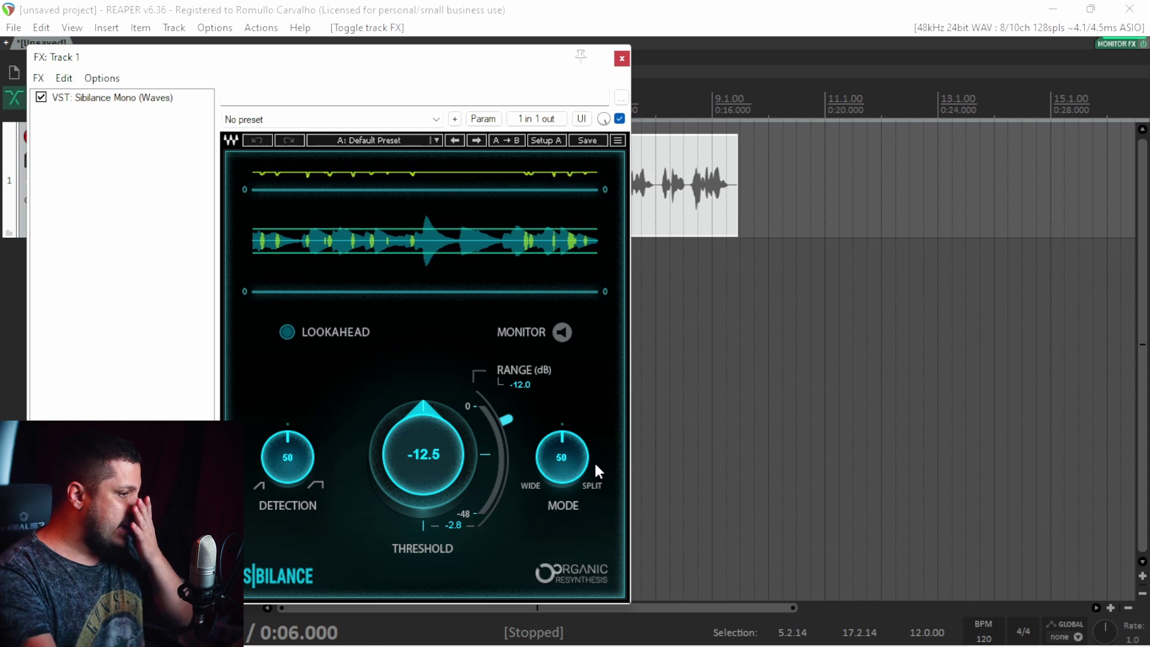
Load the Live Vocals factory preset in Sibilance and move the plugin window slightly aside
left_click(426, 139)
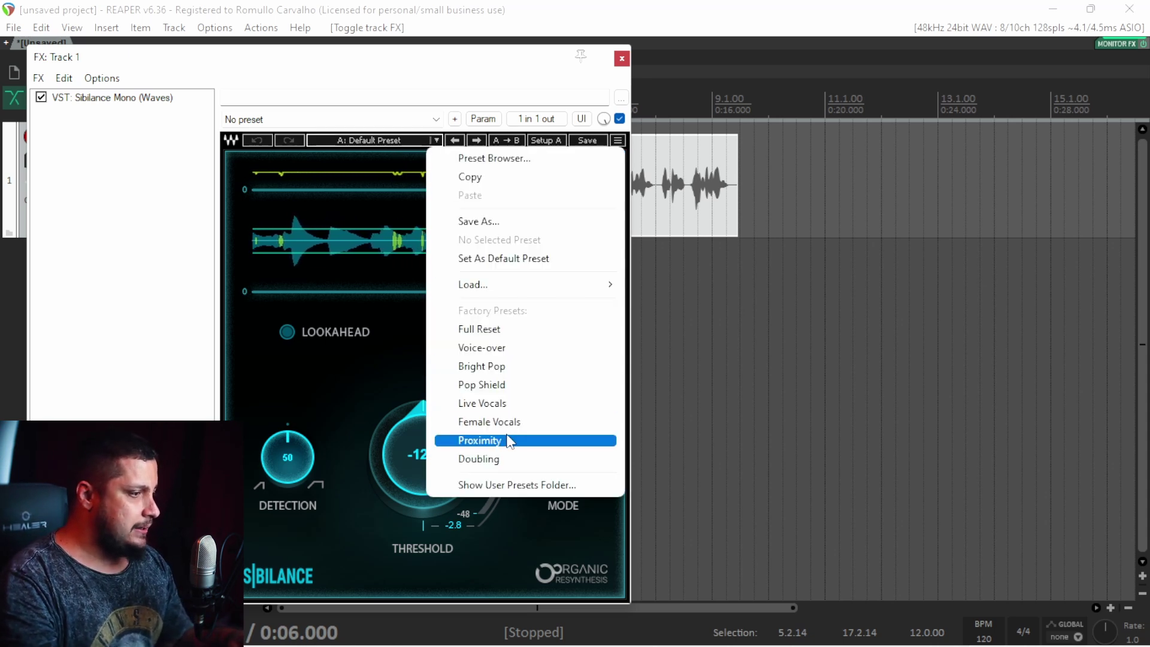
left_click(494, 404)
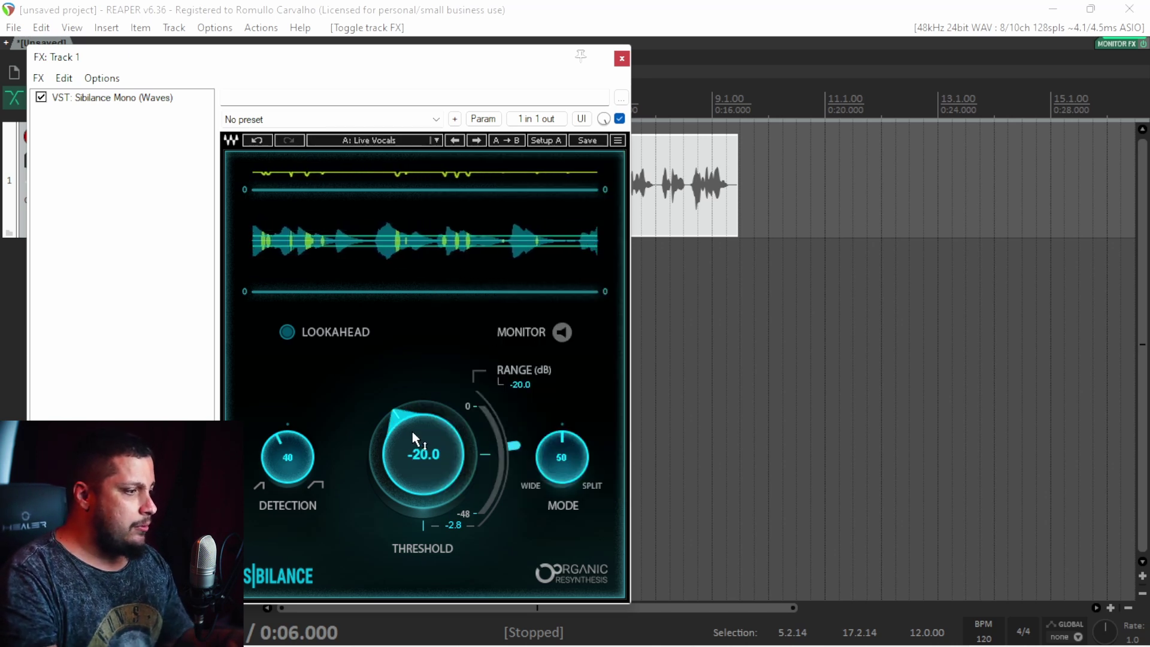
left_click_drag(431, 58, 398, 73)
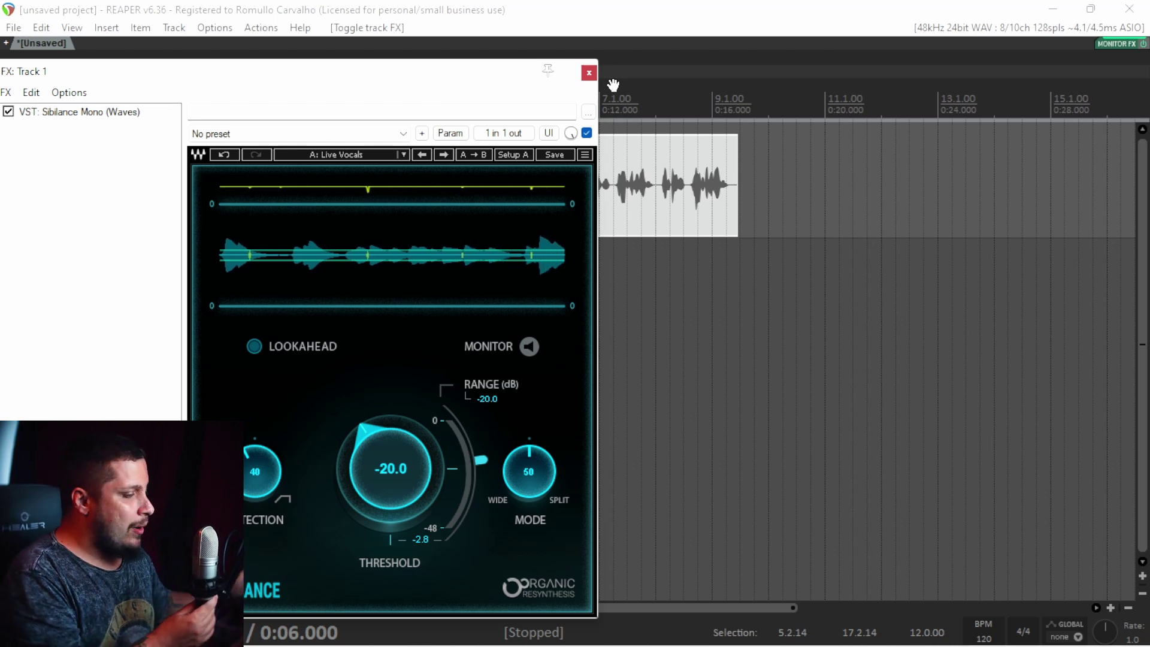
Play the recorded take while lowering the Sibilance threshold to -50.8
key("space")
left_click_drag(376, 466, 375, 519)
key("space")
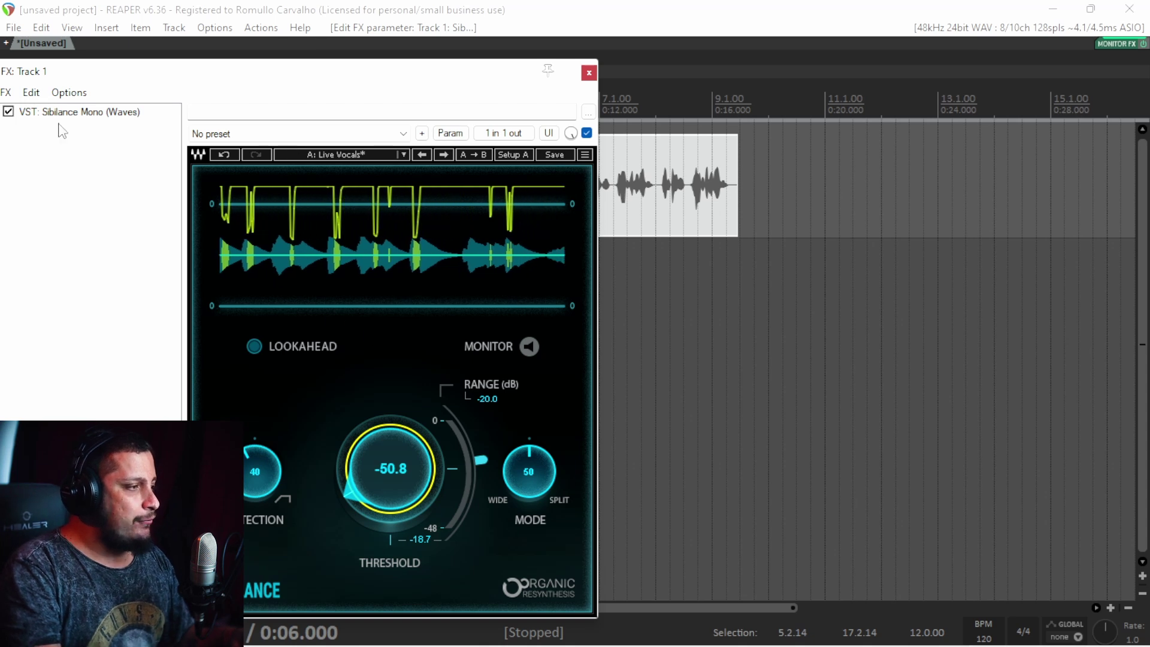
Bypass Sibilance, set its threshold to -39.7, and enable the plugin again
left_click(9, 111)
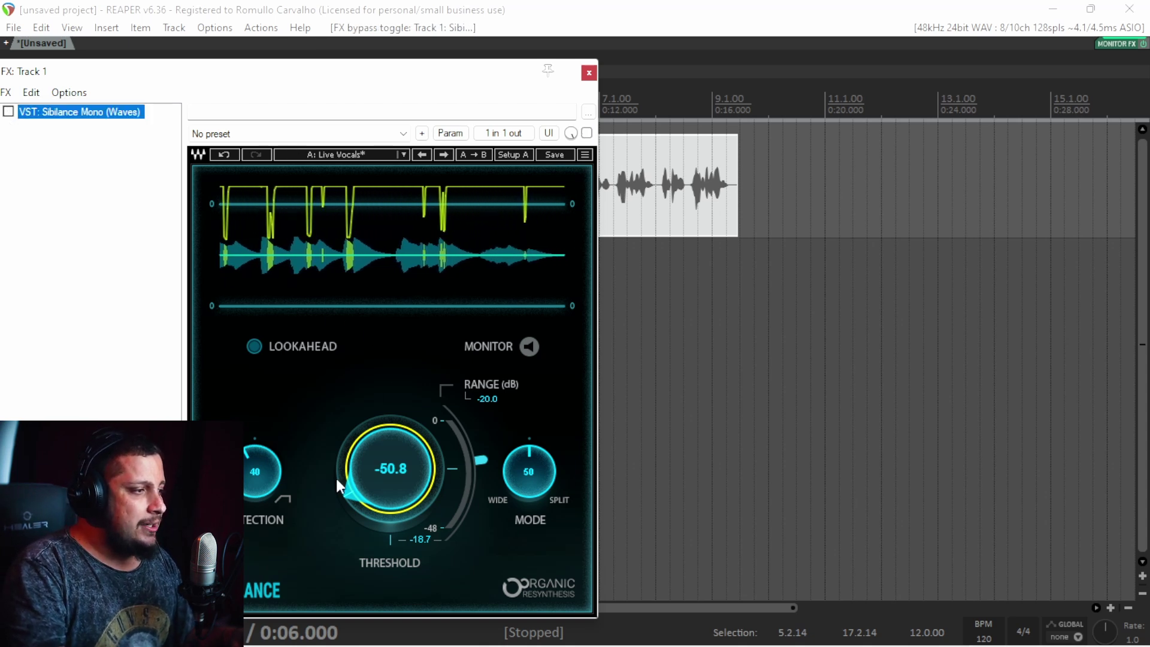
left_click(383, 484)
mouse_move(383, 484)
left_mouse_down()
mouse_move(381, 435)
mouse_move(375, 496)
left_mouse_up()
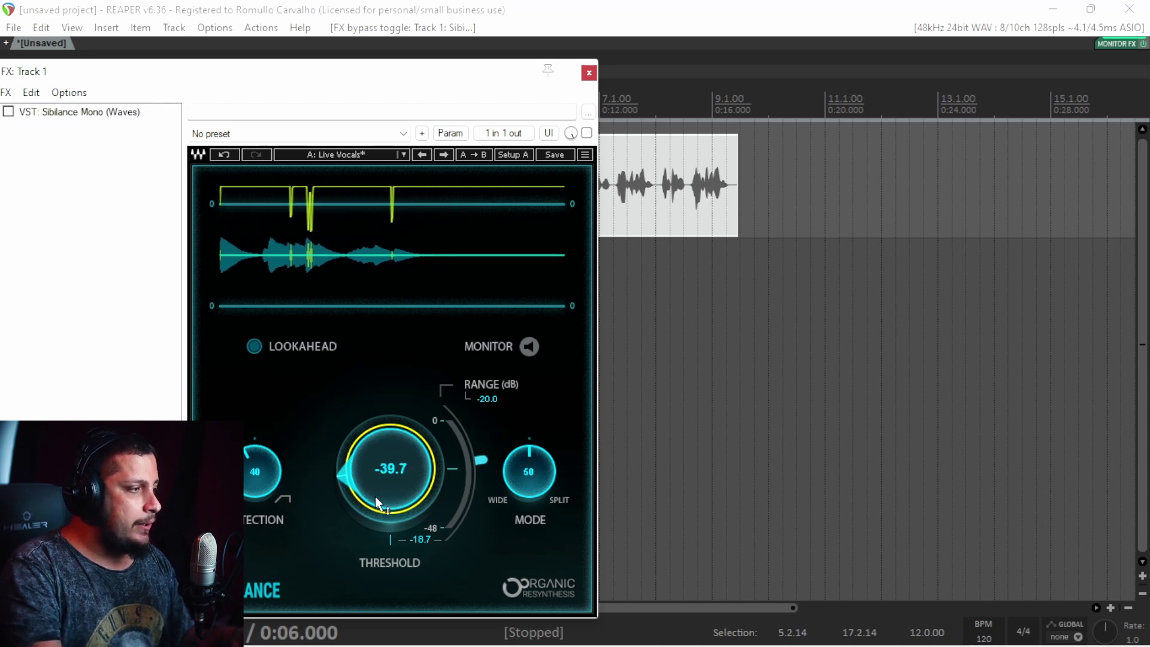
left_click(8, 111)
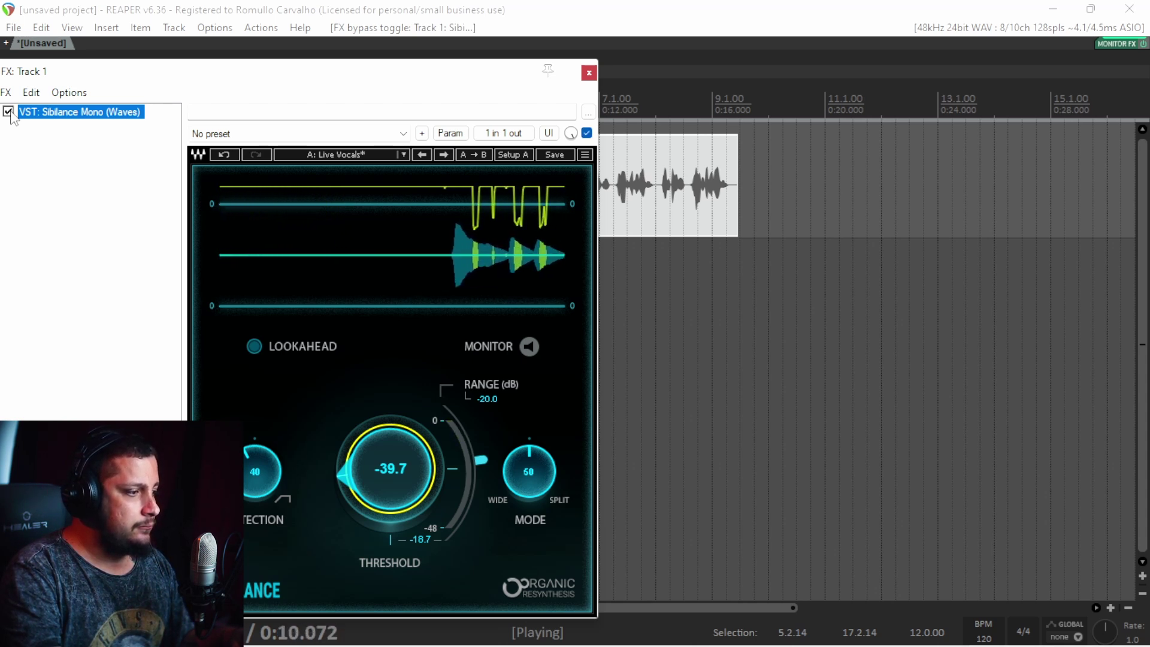
Move the effects window clear of the track controls, stop playback and set the Sibilance threshold to -41.7
left_click_drag(144, 79, 341, 71)
key("space")
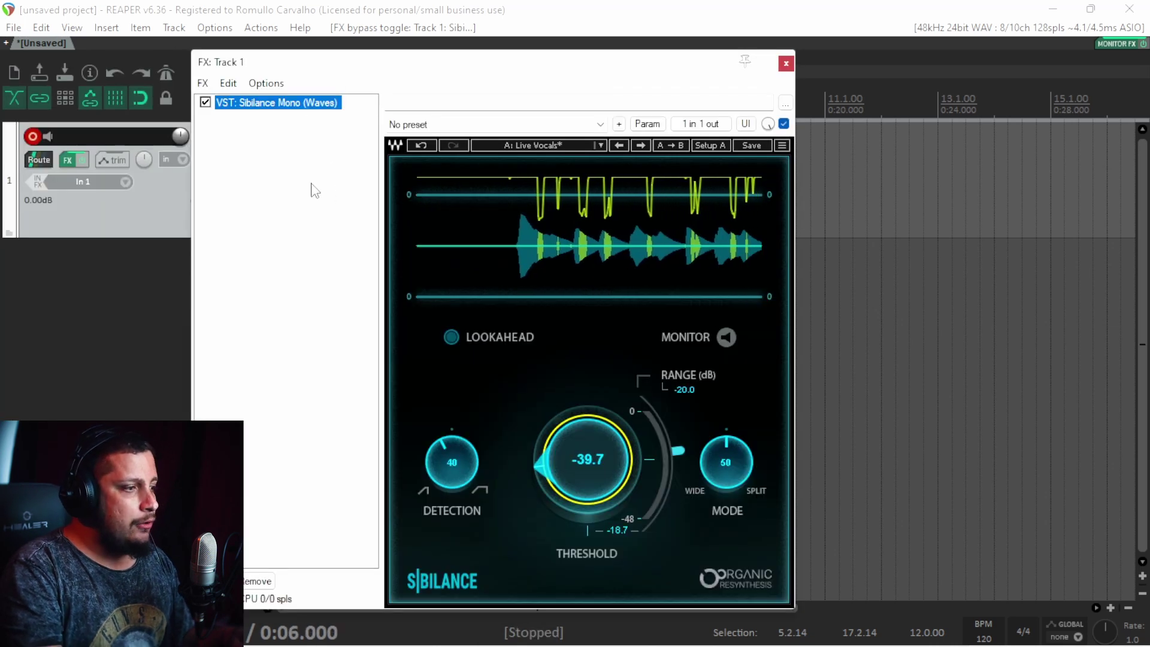
left_click_drag(527, 442, 527, 455)
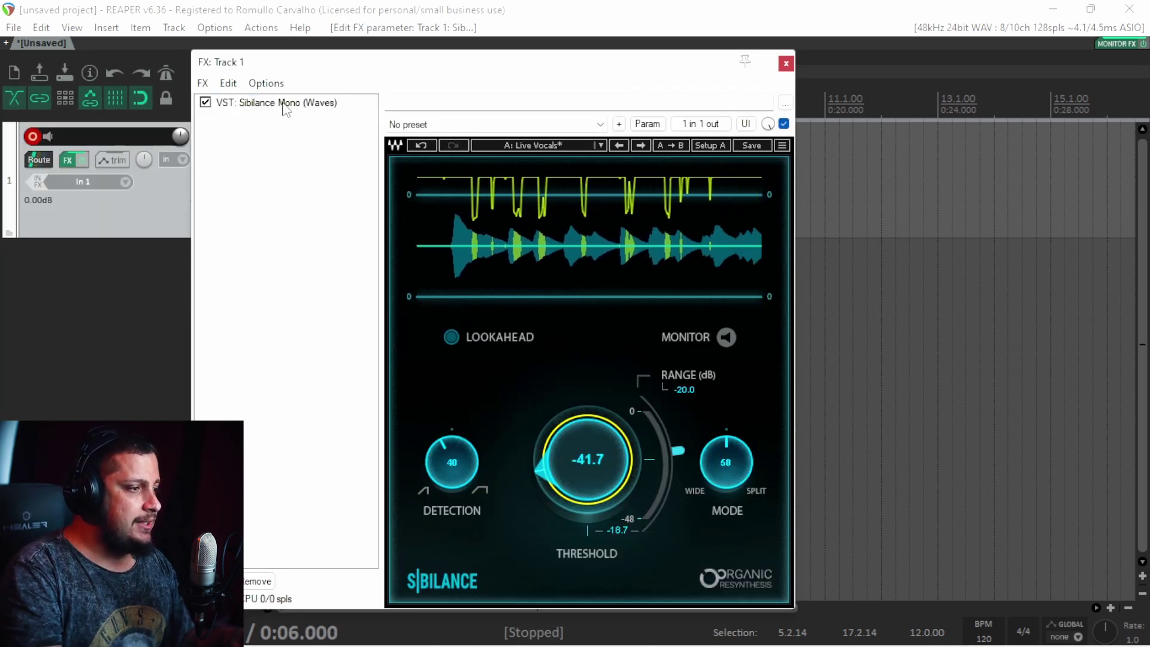
Play the take with Sibilance alternately bypassed and enabled to compare the de-essing
left_click(205, 102)
key("space")
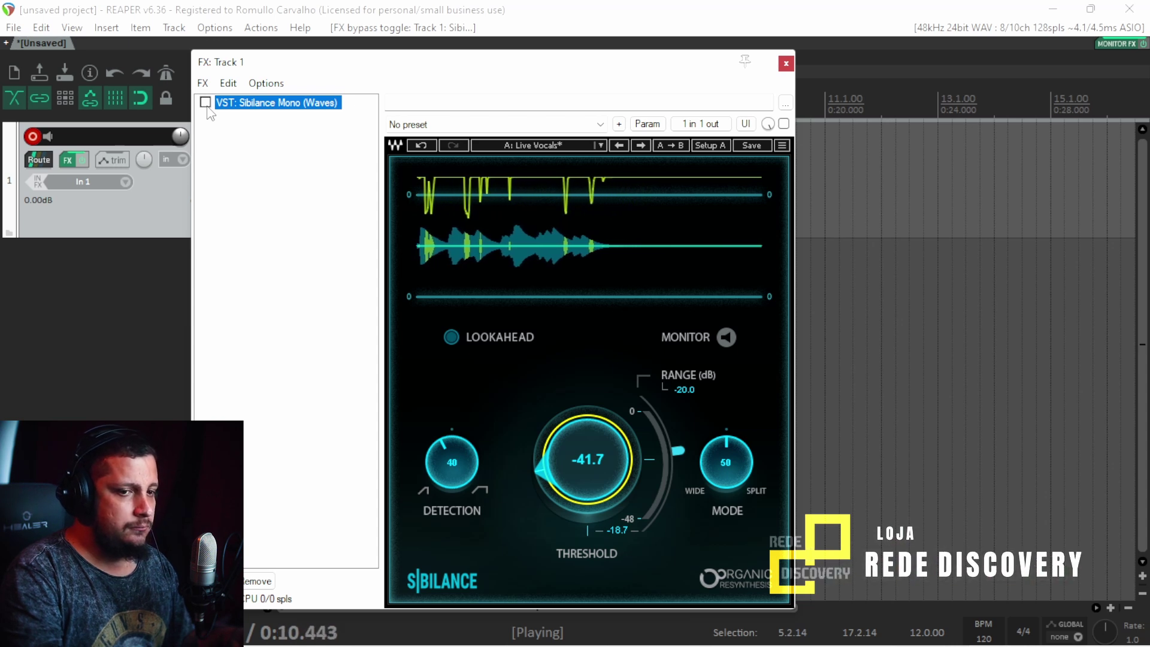
left_click(207, 106)
key("space")
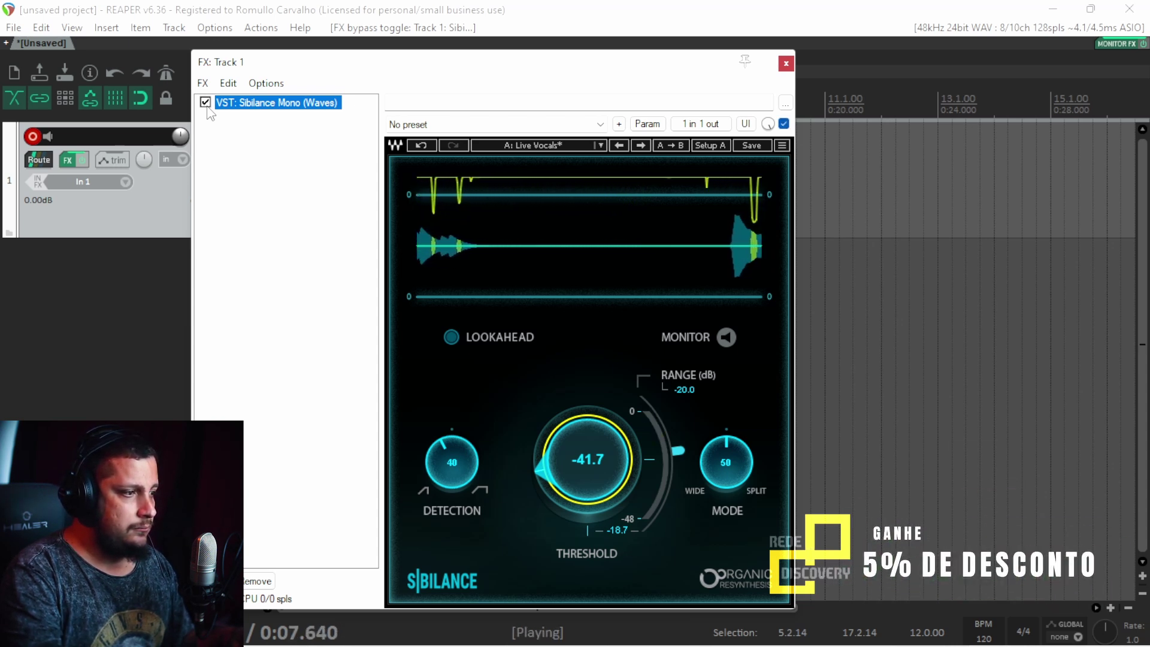
left_click(206, 103)
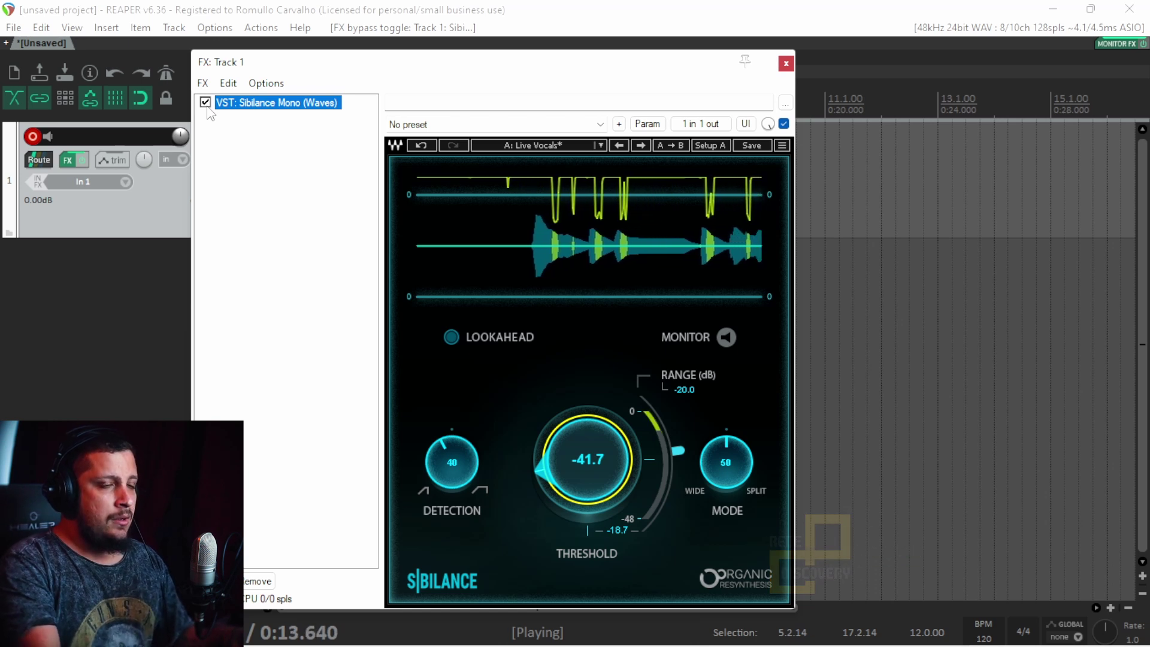
key("space")
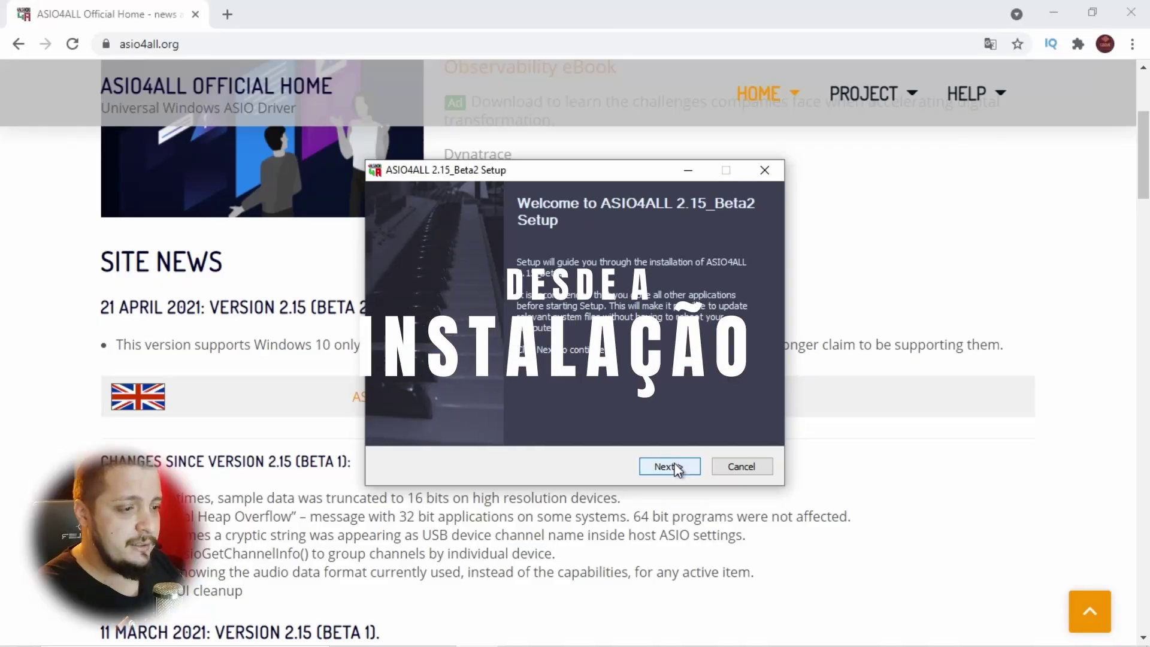
left_click(671, 464)
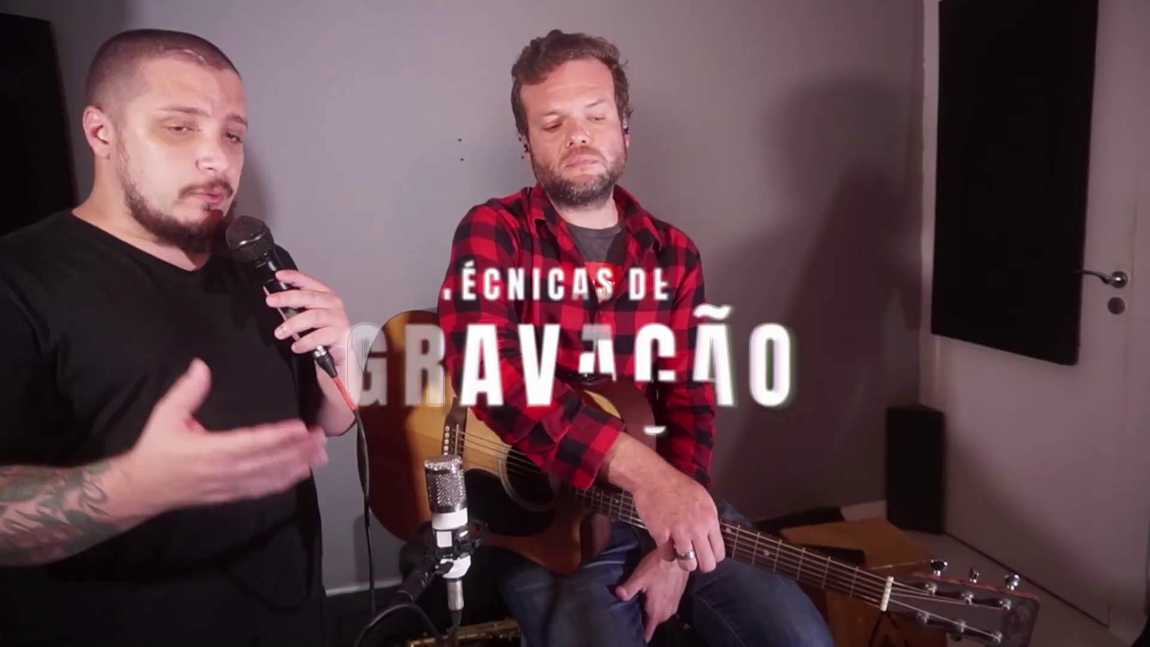